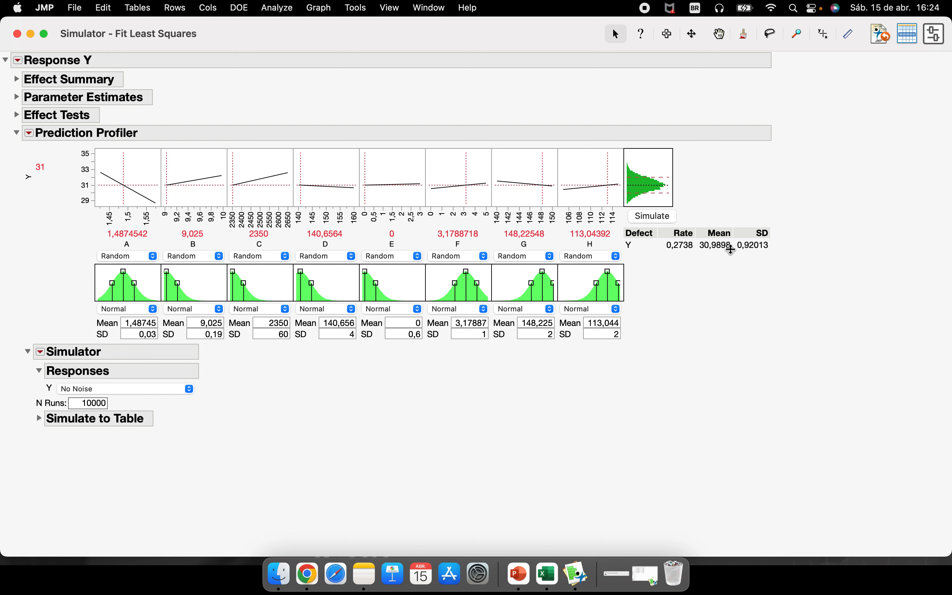
# - Reduce the standard deviations of factors A, B and C to 0,01445, 0,0988 and 31,2, and rerun the simulation
pyautogui.moveTo(782, 253)
pyautogui.mouseDown()
pyautogui.moveTo(739, 251)
pyautogui.moveTo(775, 224)
pyautogui.moveTo(749, 250)
pyautogui.mouseUp()
pyautogui.moveTo(689, 174)
pyautogui.mouseDown()
pyautogui.moveTo(632, 178)
pyautogui.moveTo(631, 198)
pyautogui.mouseUp()
pyautogui.moveTo(110, 288); pyautogui.dragTo(117, 286)
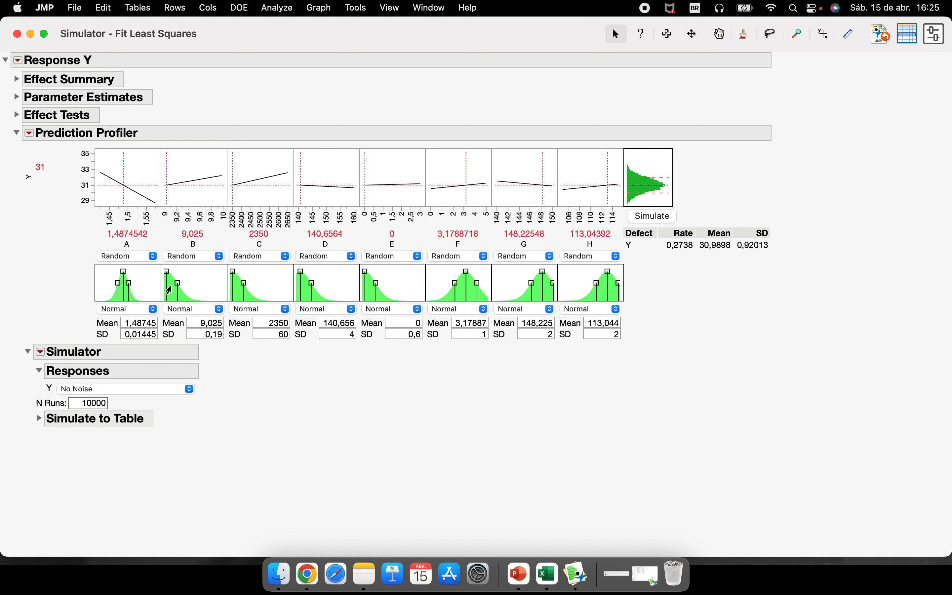
pyautogui.moveTo(174, 288); pyautogui.dragTo(170, 290)
pyautogui.moveTo(243, 283); pyautogui.dragTo(238, 283)
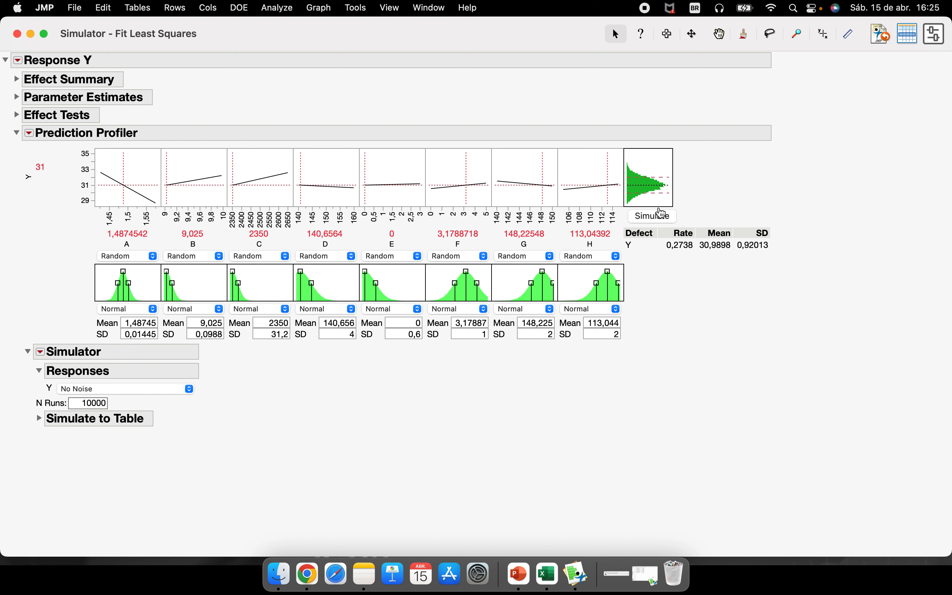
pyautogui.moveTo(697, 246); pyautogui.dragTo(662, 251)
pyautogui.click(653, 218)
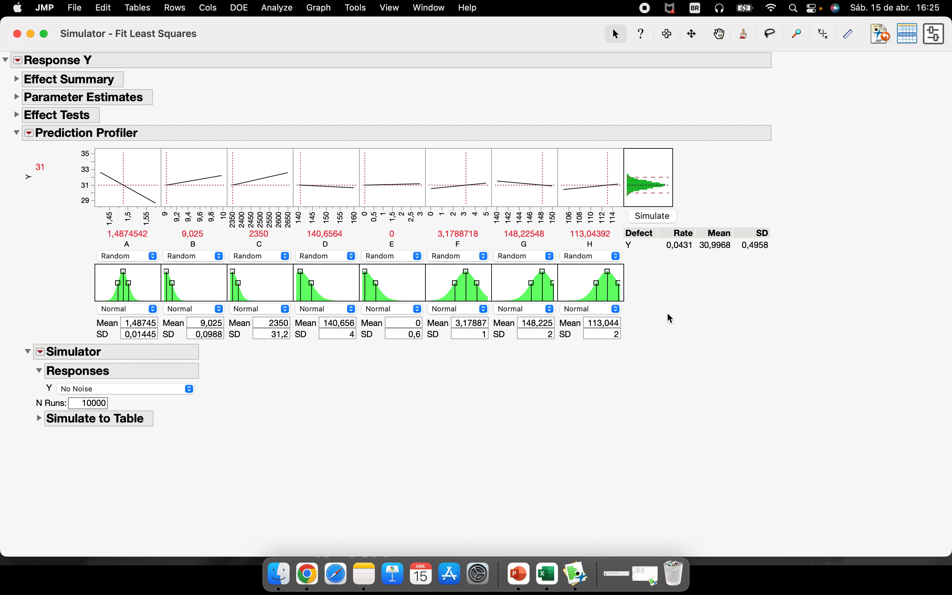
pyautogui.moveTo(660, 310)
pyautogui.mouseDown()
pyautogui.moveTo(544, 295)
pyautogui.moveTo(17, 300)
pyautogui.moveTo(570, 383)
pyautogui.moveTo(578, 302)
pyautogui.mouseUp()
pyautogui.click(337, 258)
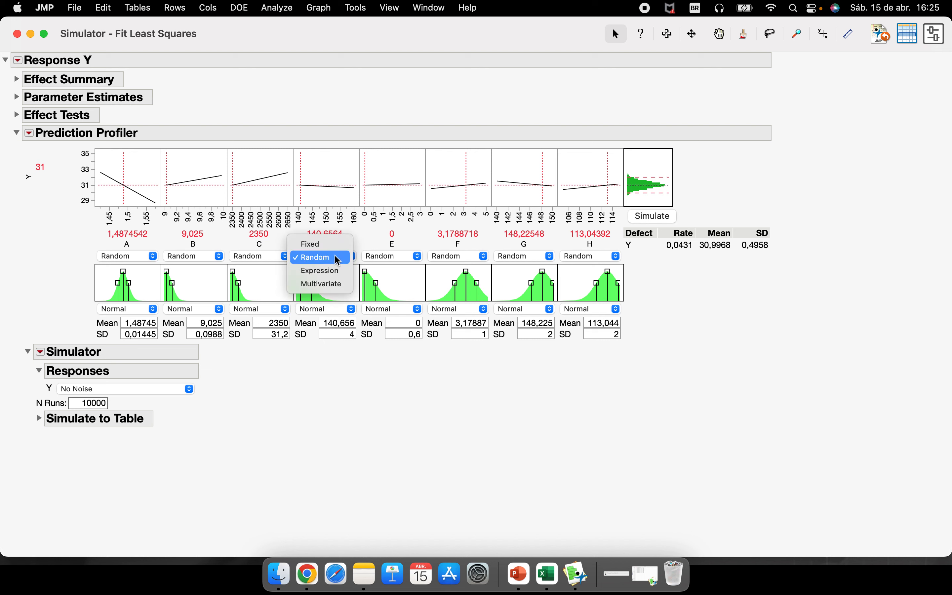
pyautogui.click(346, 459)
pyautogui.click(328, 310)
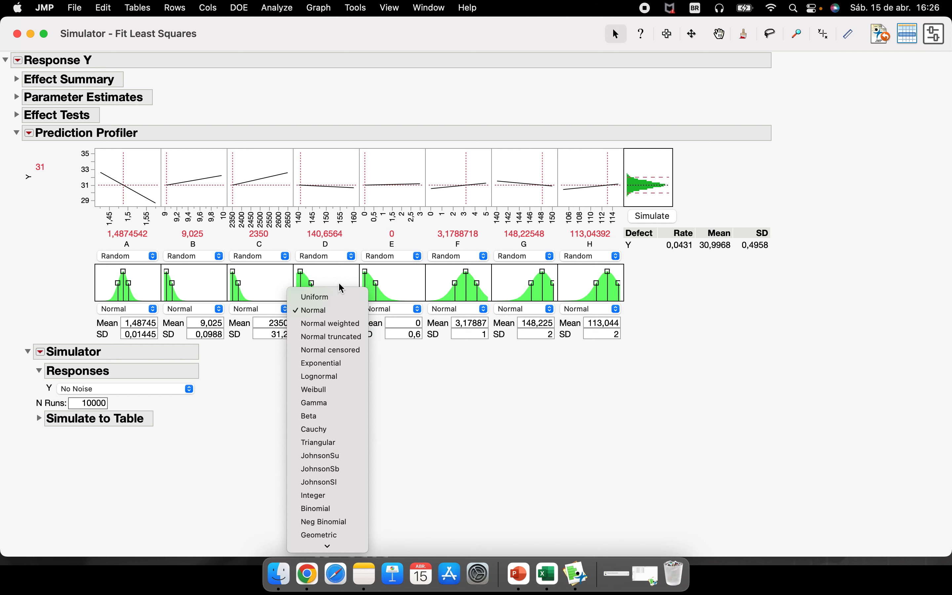
pyautogui.click(479, 398)
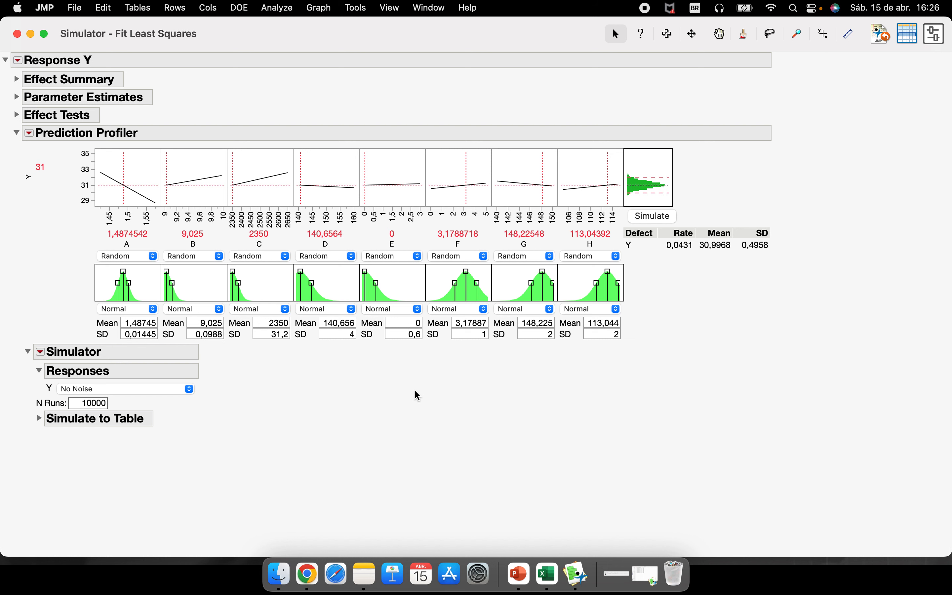
# - Add random noise to response Y in the simulator with a standard deviation of 0,2
pyautogui.moveTo(22, 170)
pyautogui.mouseDown()
pyautogui.moveTo(17, 187)
pyautogui.moveTo(21, 159)
pyautogui.mouseUp()
pyautogui.click(118, 390)
pyautogui.click(125, 403)
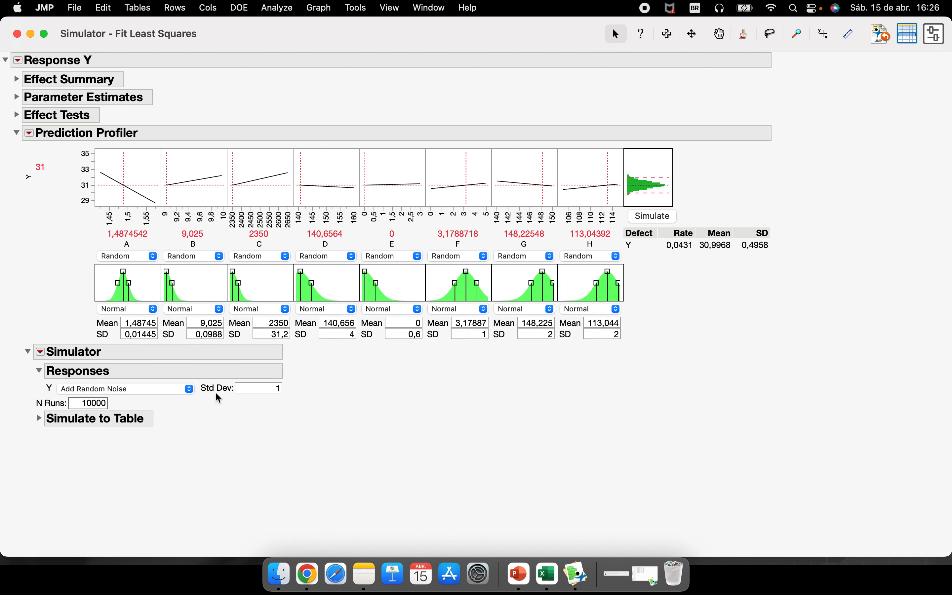
pyautogui.click(258, 389)
pyautogui.write('0,2')
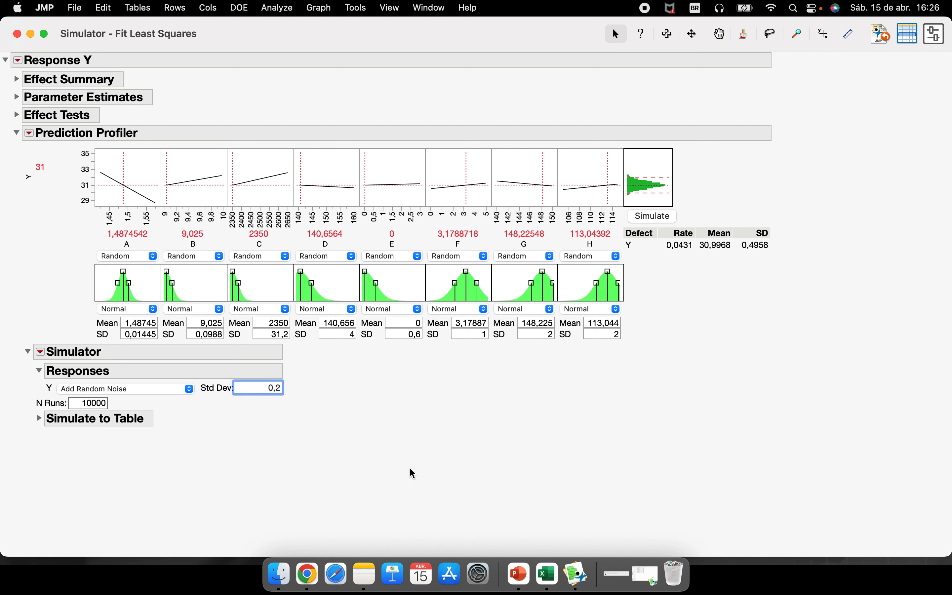
pyautogui.press('Return')
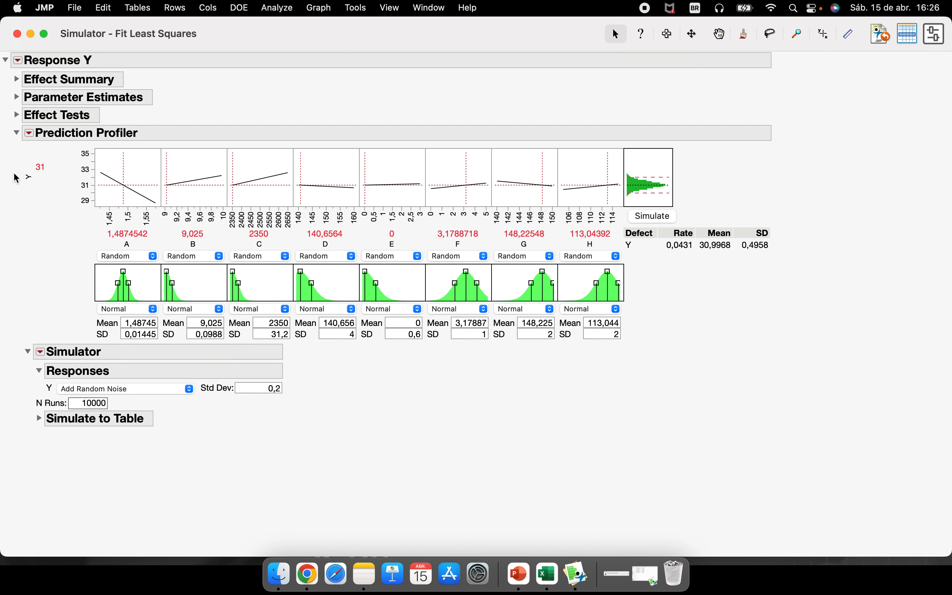
# - Rerun the simulation with the random noise included to update the defect rate
pyautogui.click(660, 224)
pyautogui.click(675, 258)
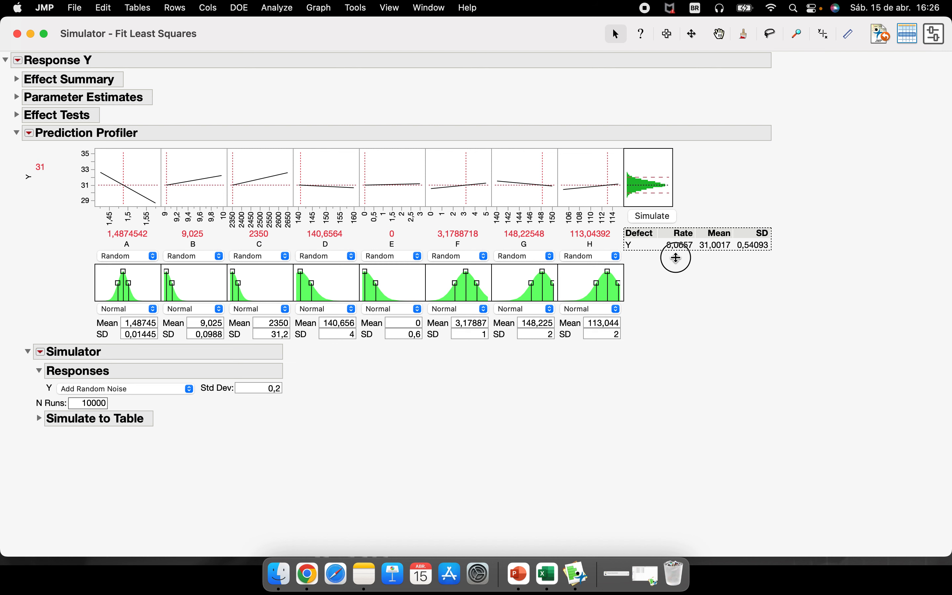
pyautogui.moveTo(675, 257)
pyautogui.mouseDown()
pyautogui.moveTo(702, 260)
pyautogui.moveTo(634, 261)
pyautogui.mouseUp()
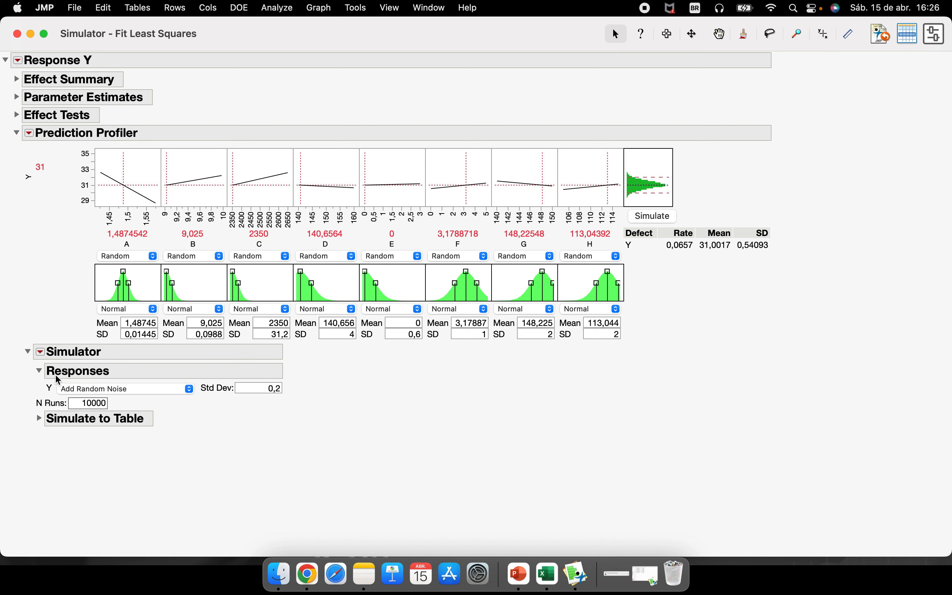
# - Generate a data table from the simulated runs and enlarge its window to full size
pyautogui.doubleClick(82, 404)
pyautogui.click(156, 410)
pyautogui.click(39, 419)
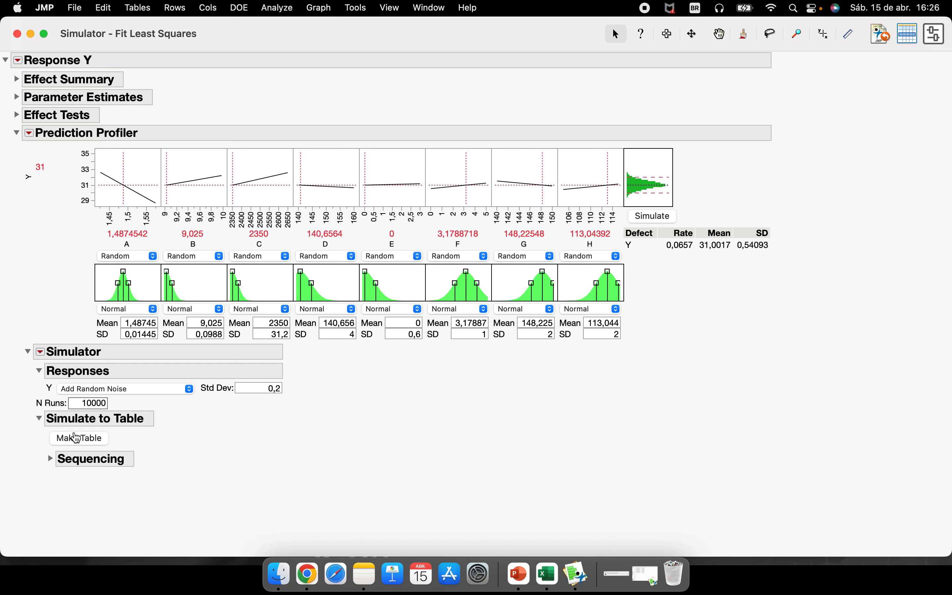
pyautogui.click(95, 444)
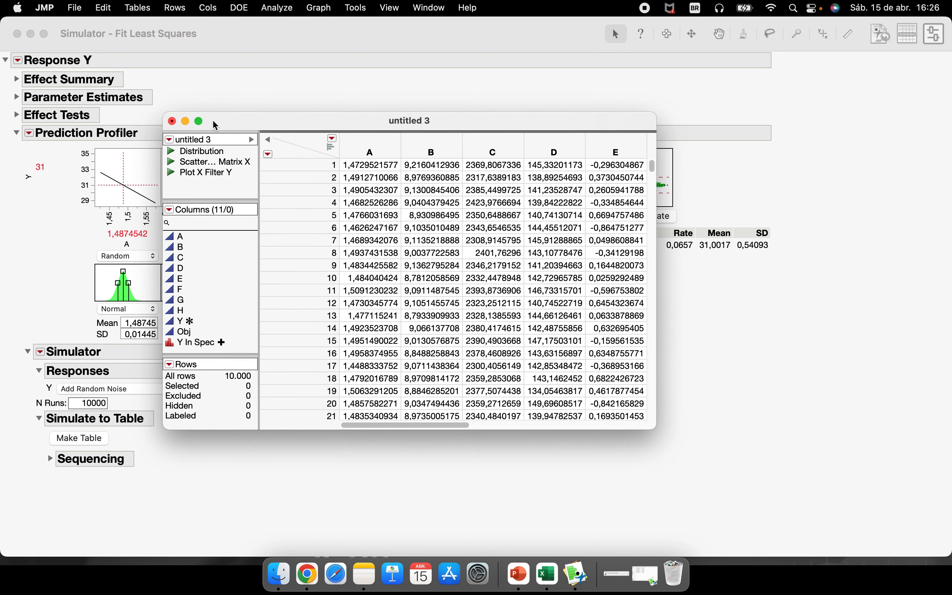
pyautogui.click(198, 120)
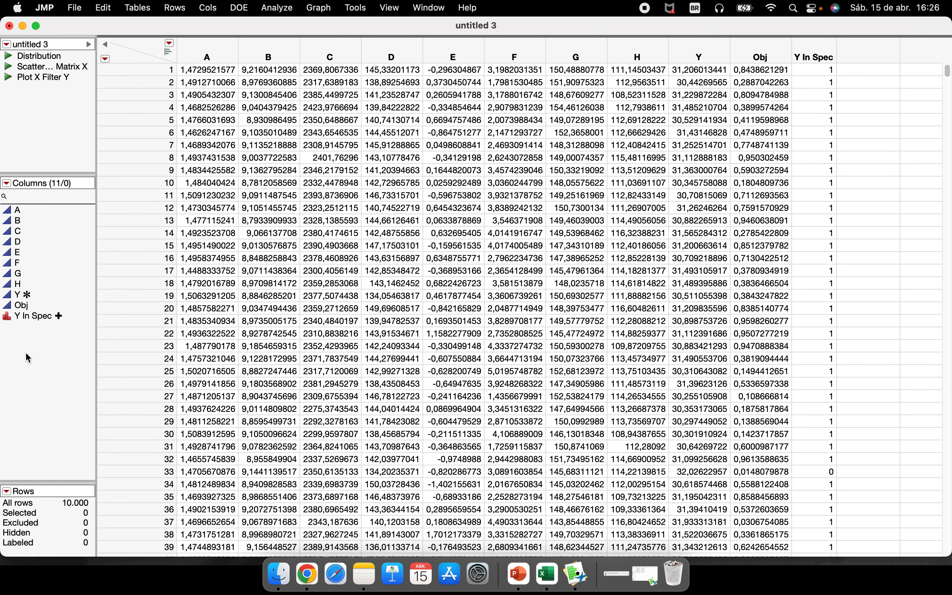
# - Show header histograms above the simulated columns and select the Y In Spec 1 rows and the 0 rows in turn, leaving the table minimized
pyautogui.click(231, 184)
pyautogui.click(168, 52)
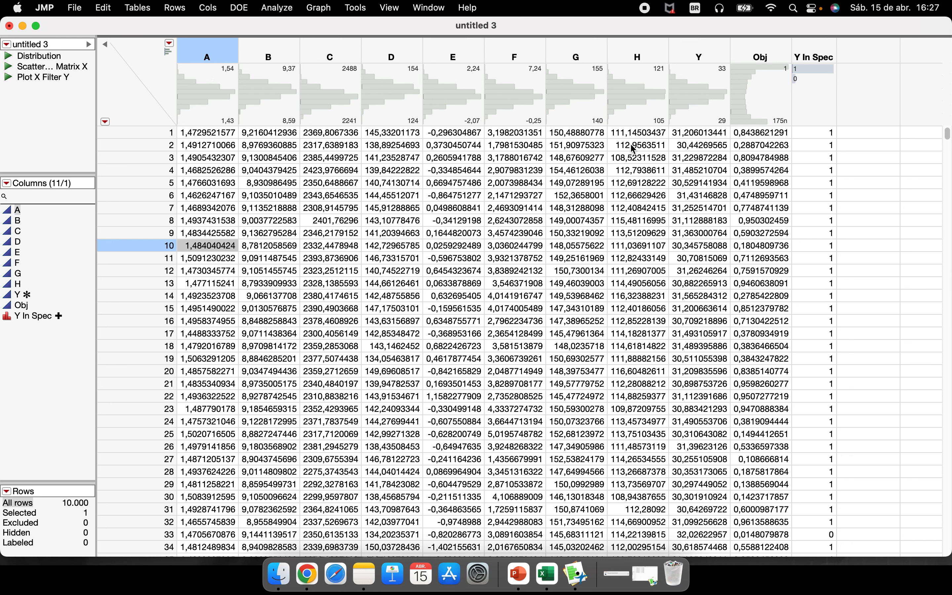
pyautogui.click(816, 69)
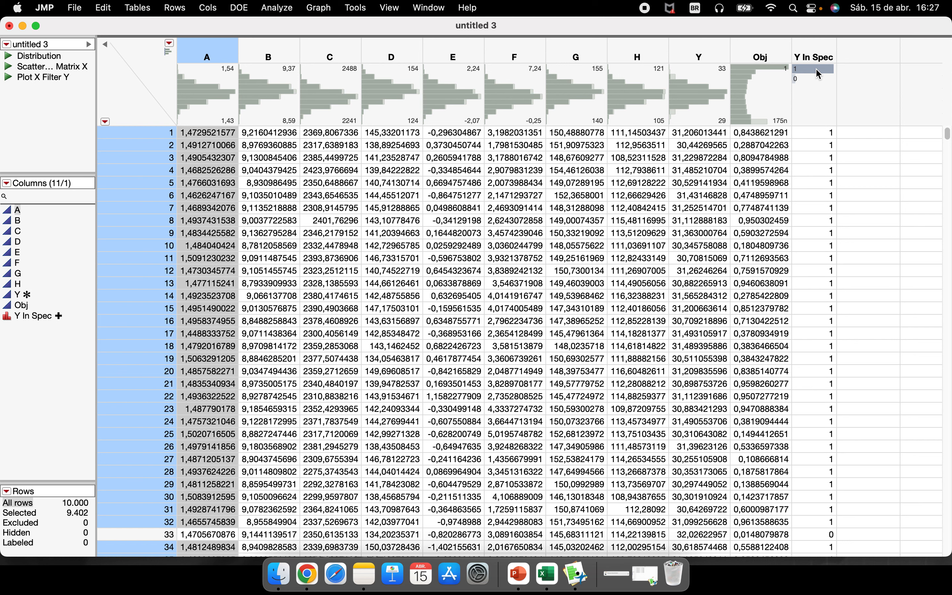
pyautogui.click(796, 79)
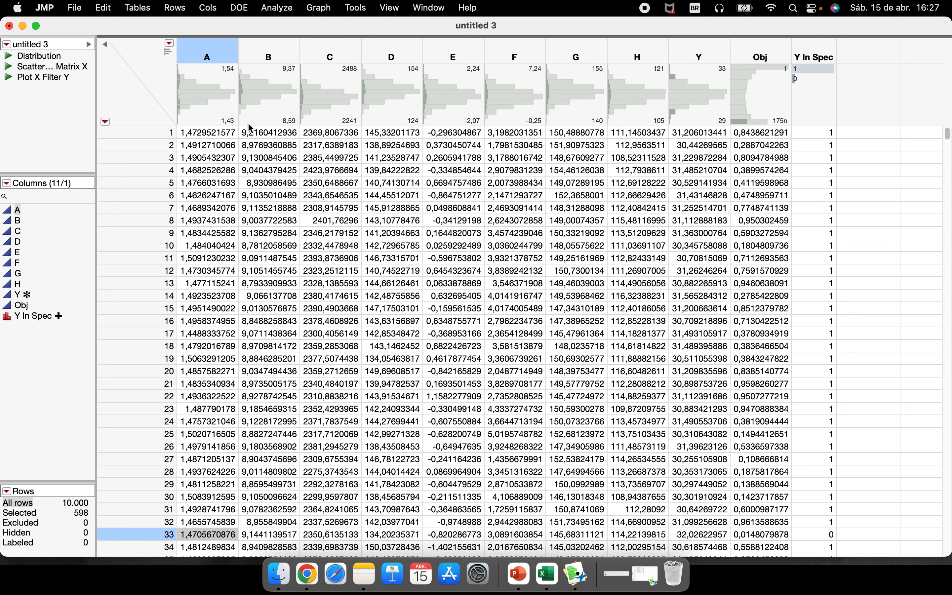
pyautogui.click(22, 26)
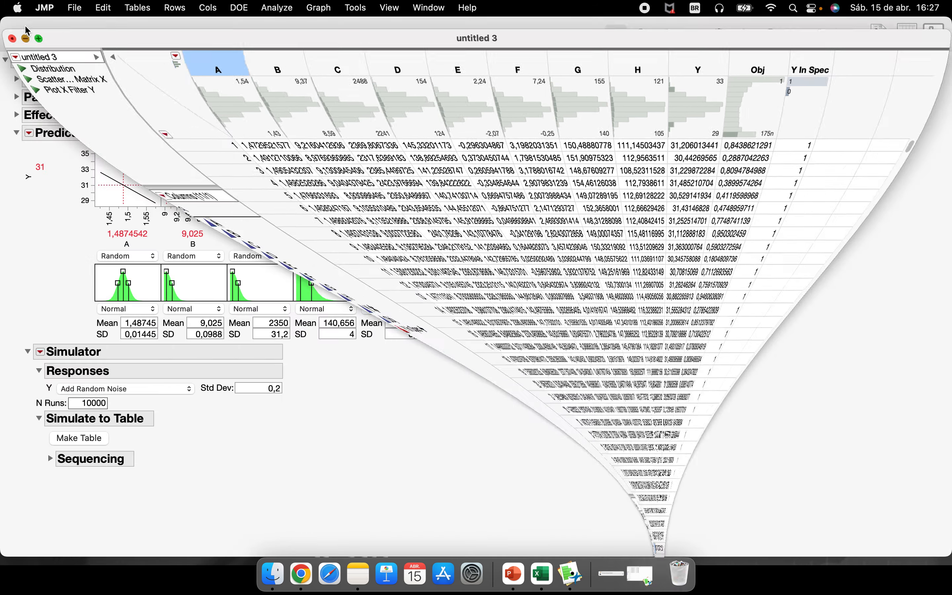